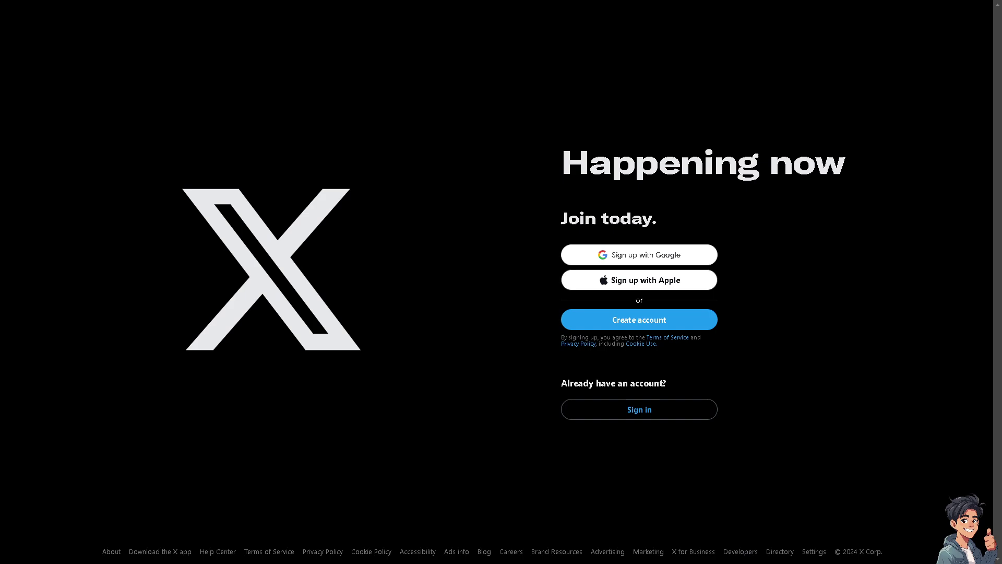
Step: Sign in to the X account with its credentials
click(646, 407)
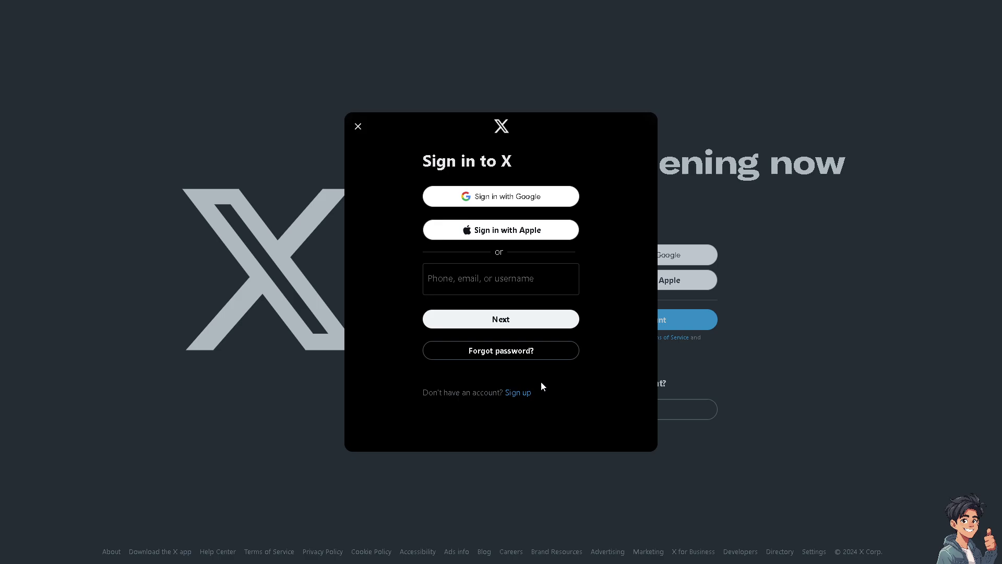
click(522, 393)
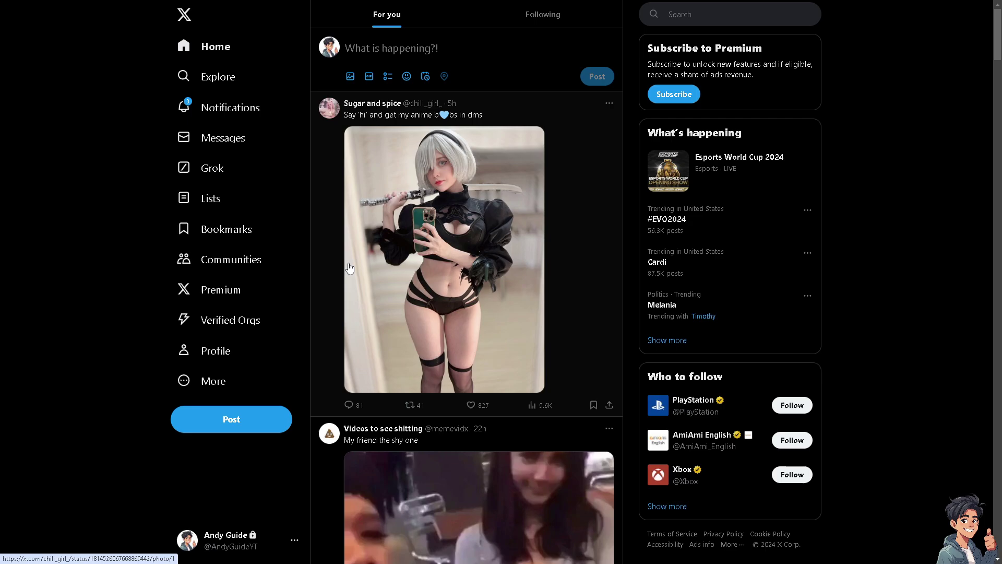
click(217, 350)
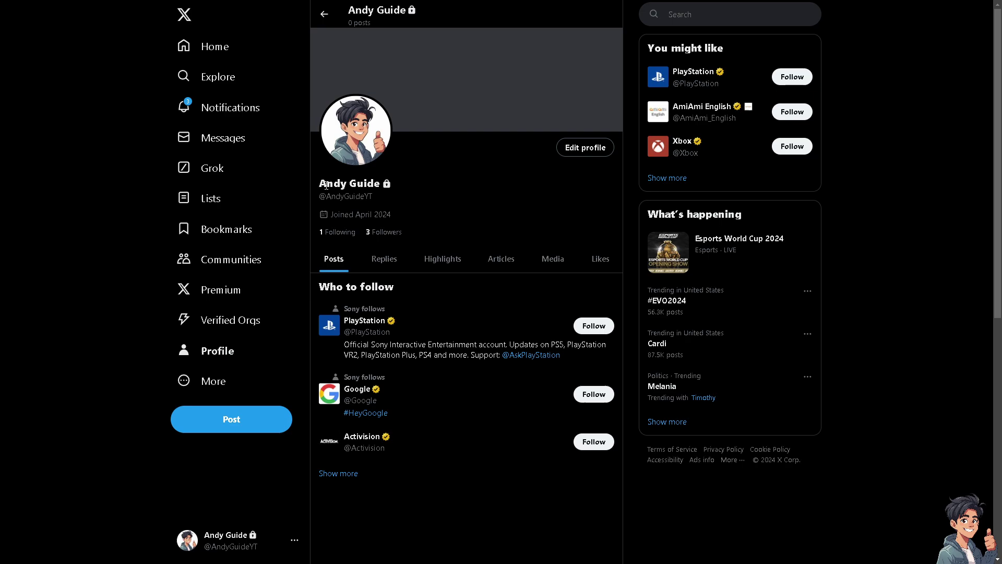
drag(320, 196, 368, 194)
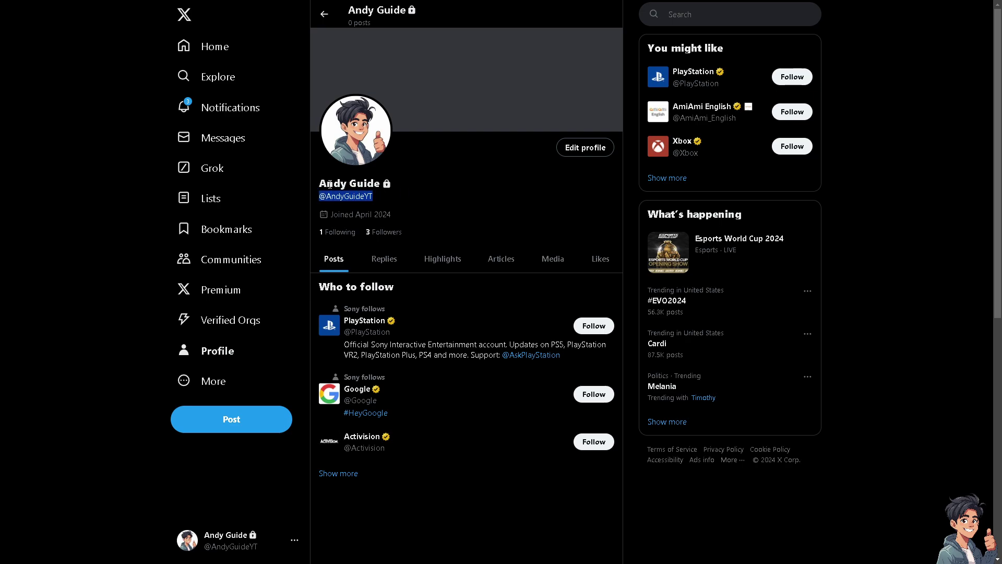
drag(320, 183, 390, 185)
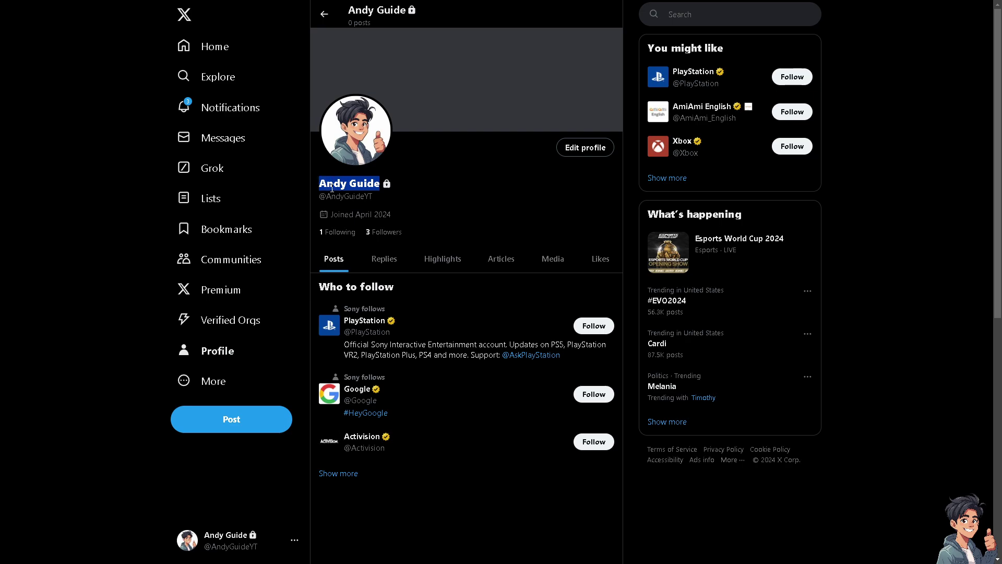
drag(318, 196, 381, 196)
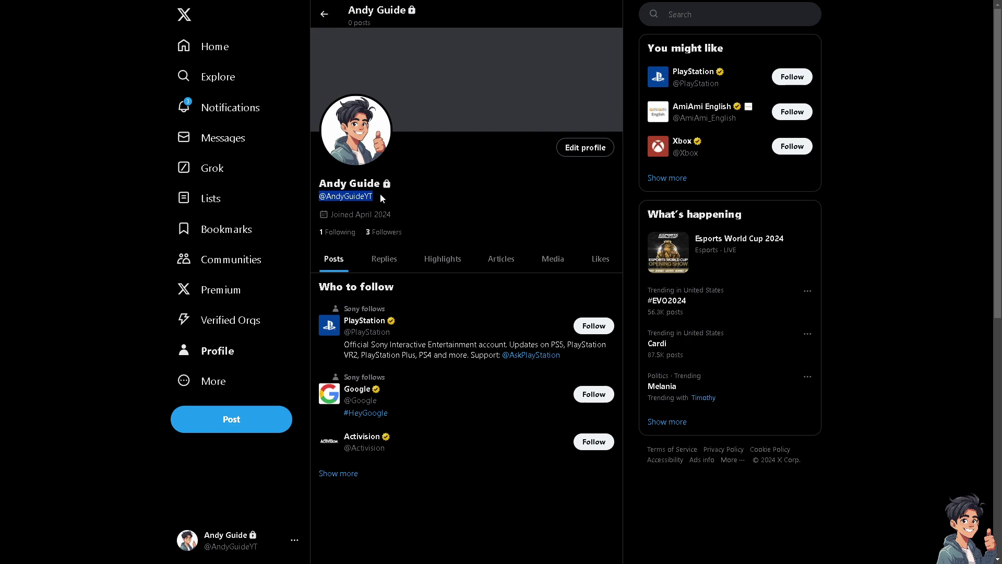
click(329, 197)
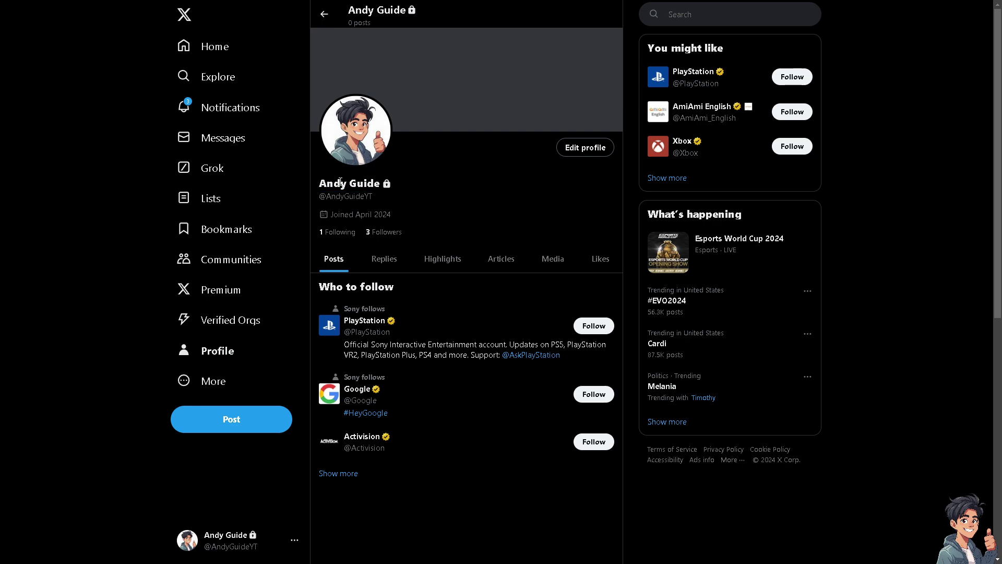
drag(319, 198, 388, 200)
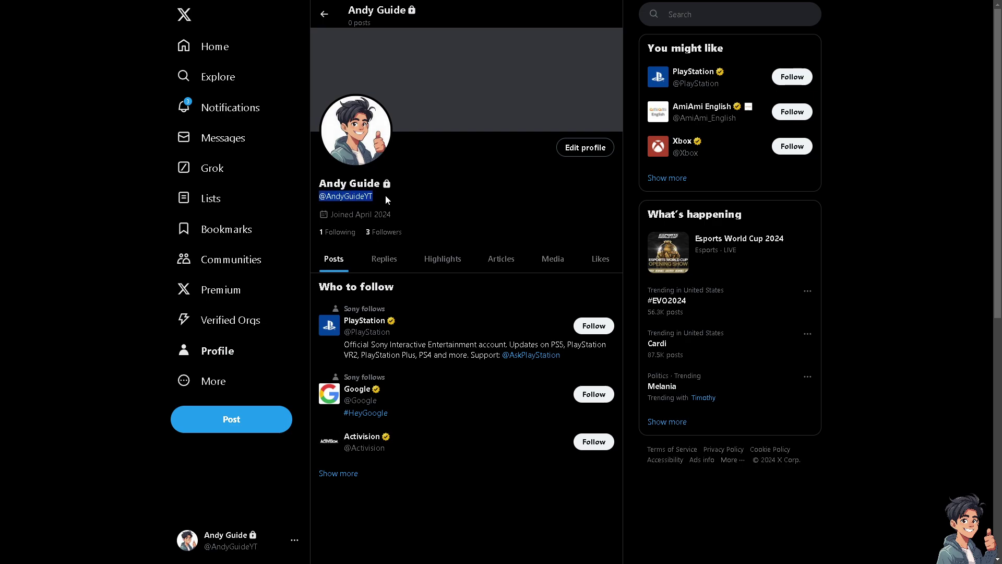
click(337, 180)
drag(318, 182, 381, 183)
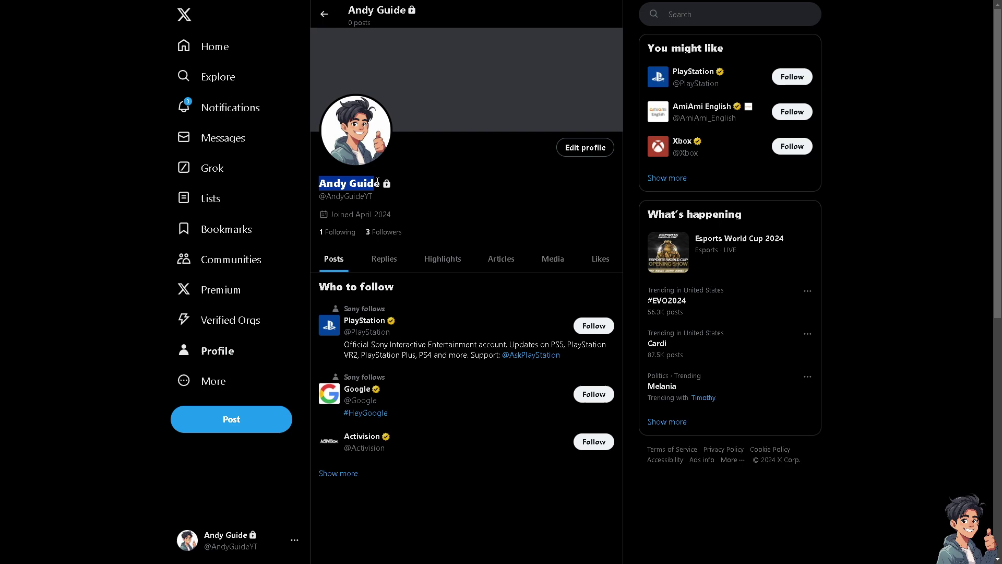
Step: Bring up Edit profile and select the current display name in the Name field
click(585, 147)
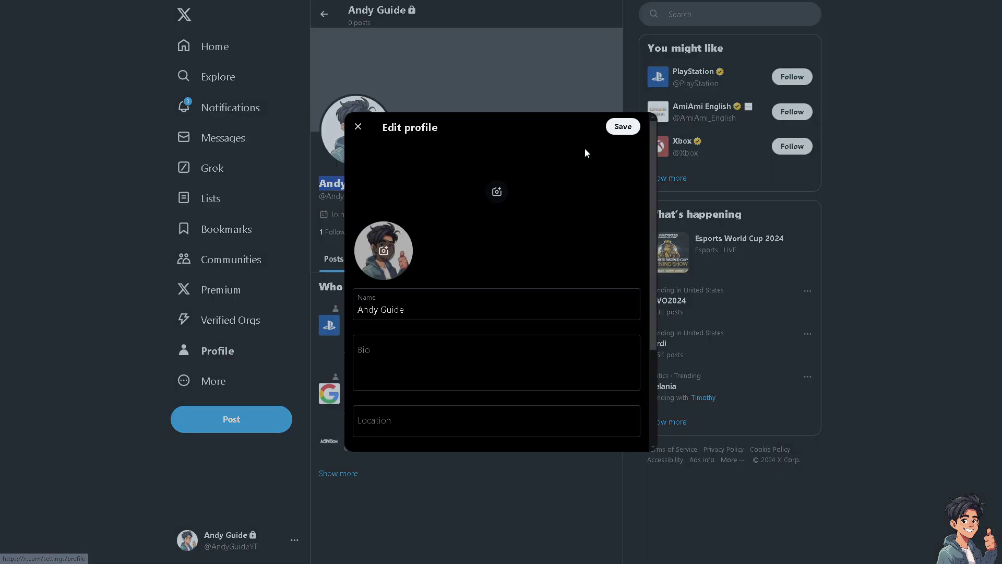
drag(414, 308, 353, 311)
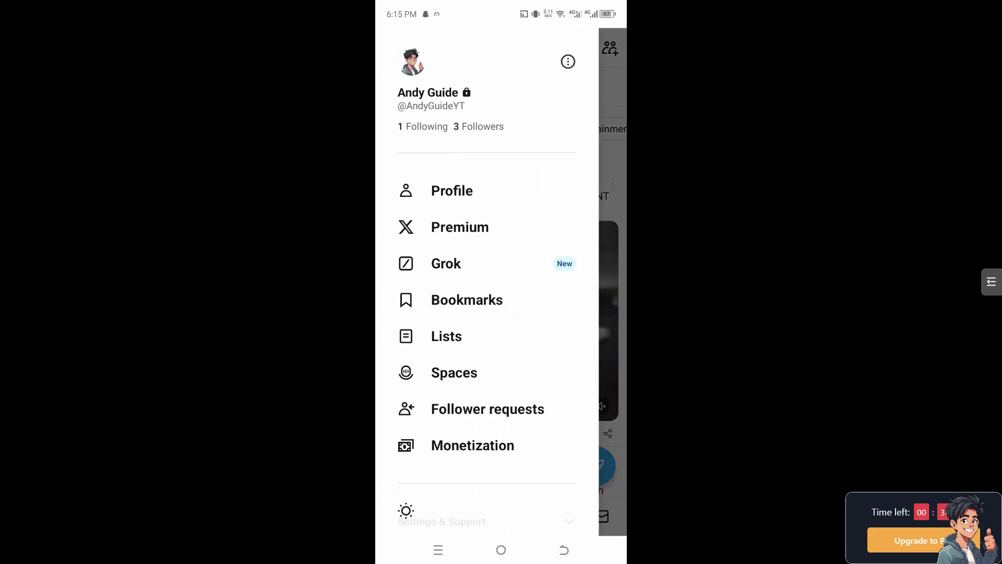
Step: Go to the account's own profile page in the X mobile app
click(452, 191)
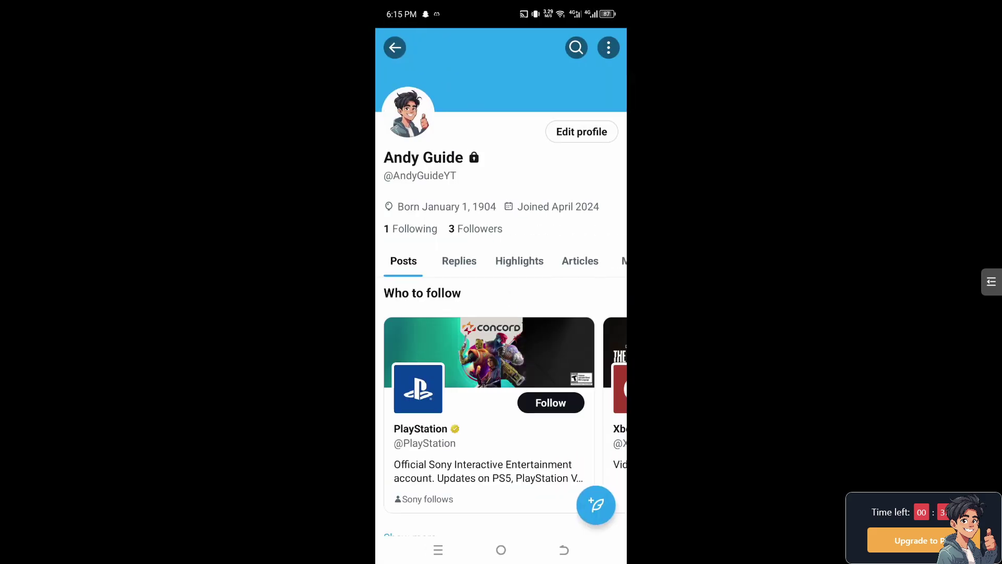
Step: Bring up the mobile Edit profile screen with the display name ready to change
click(582, 132)
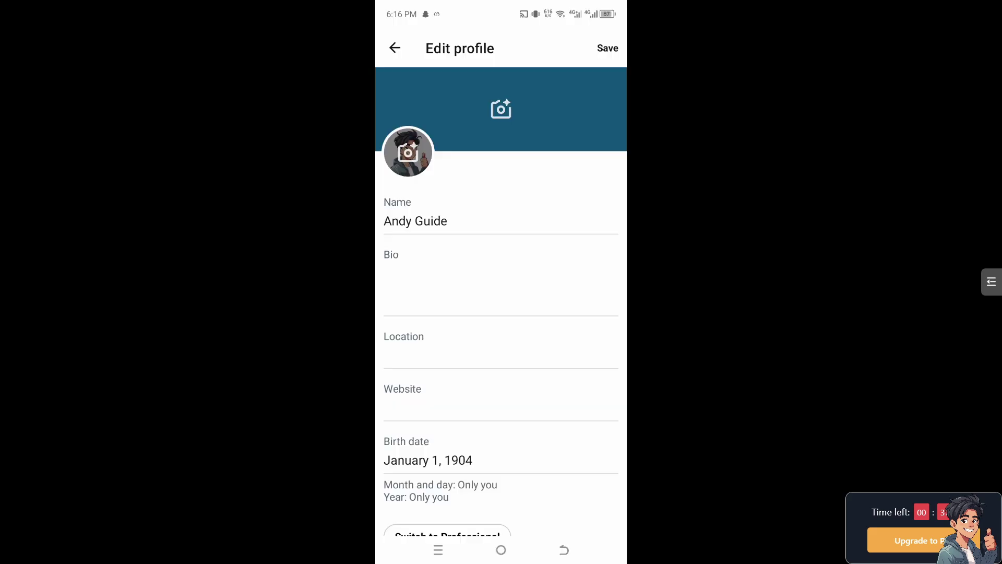
scroll(502, 313, down, 1)
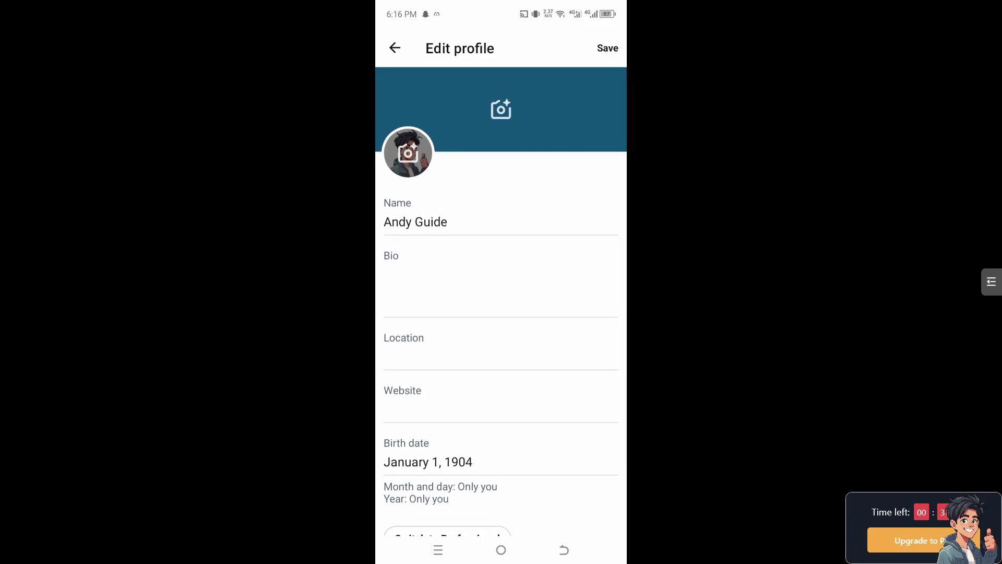
scroll(501, 313, down, 2)
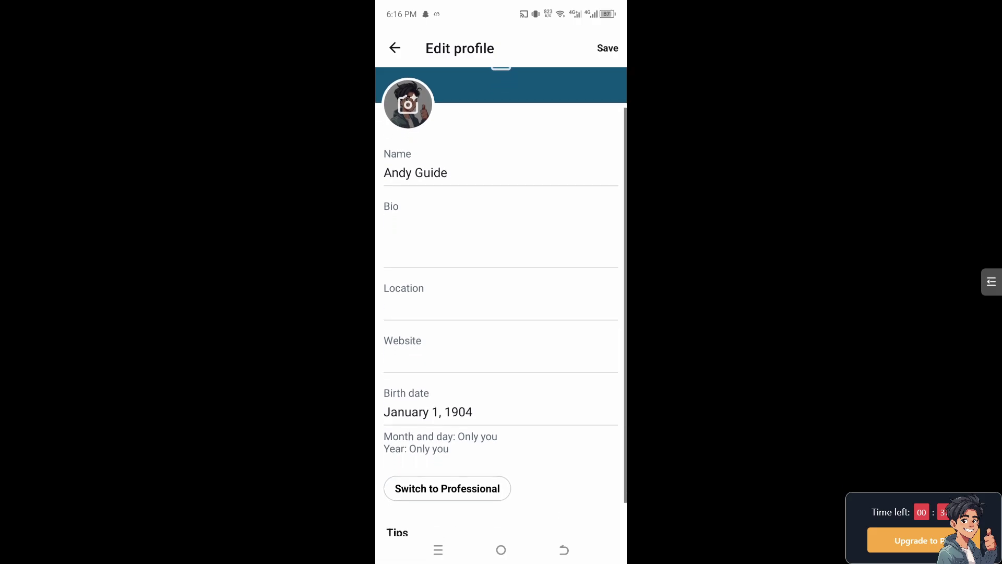